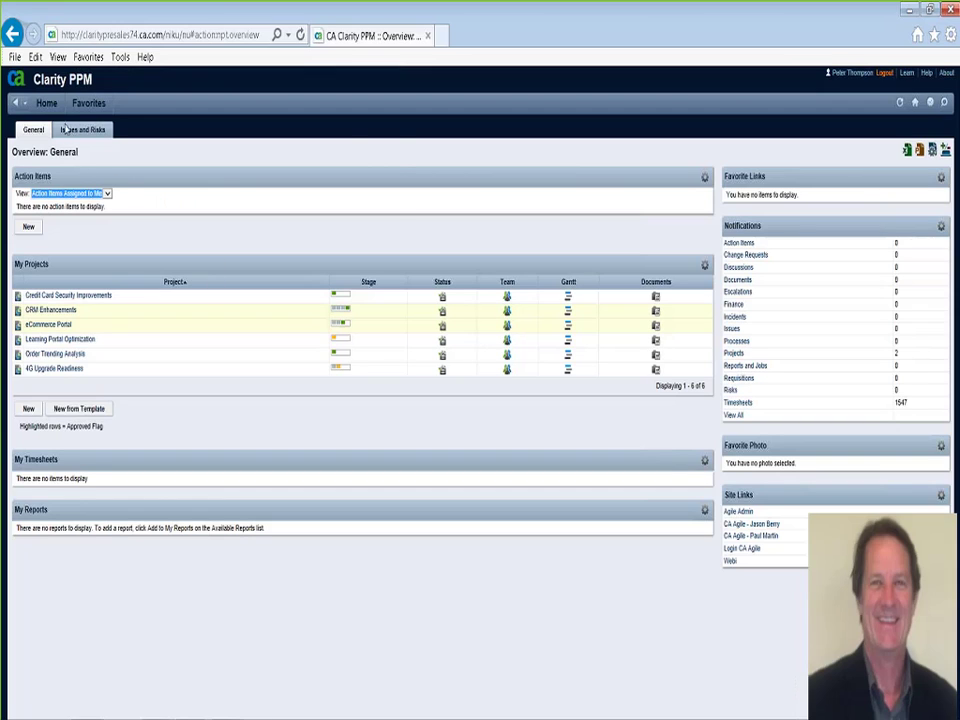
- Go to Home > Portfolio Management > Portfolios to list all ten portfolios
{"action": "mouse_move", "coordinate": [50, 112]}
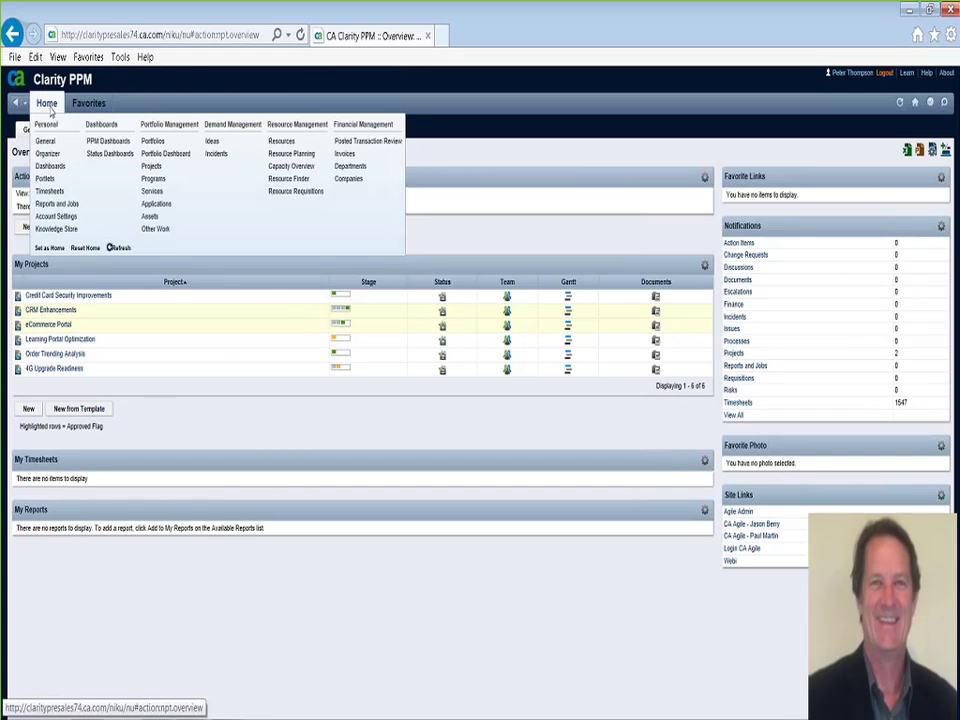
{"action": "left_click", "coordinate": [156, 146]}
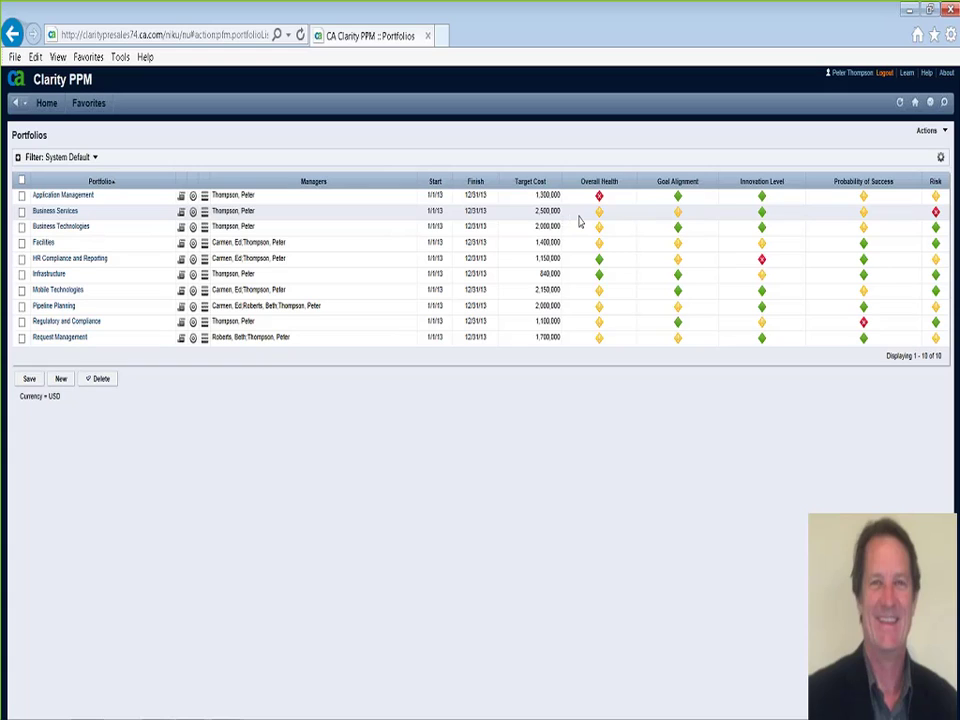
- Open Business Services from the Portfolios list to view its properties and cost targets
{"action": "left_click", "coordinate": [56, 212]}
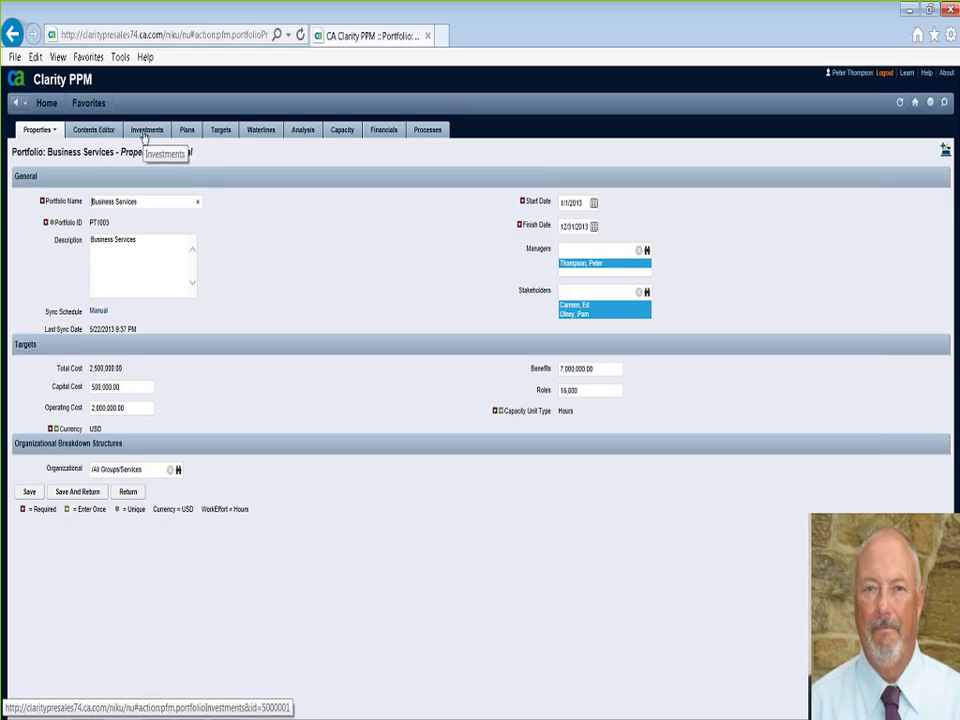
- Show Business Services' ten investments, totalling 8,557,586 planned cost and 16,875,000 planned benefit
{"action": "left_click", "coordinate": [144, 134]}
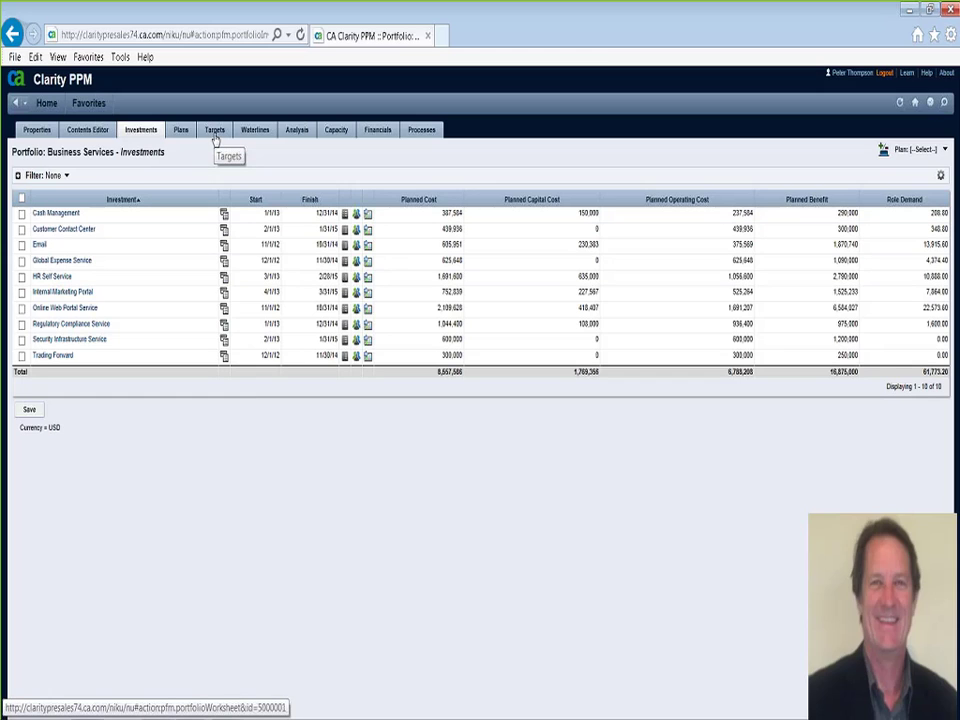
- View the Business Services Targets page: 2,500,000 cost target and 7,000,000 benefit target by quarter
{"action": "left_click", "coordinate": [215, 135]}
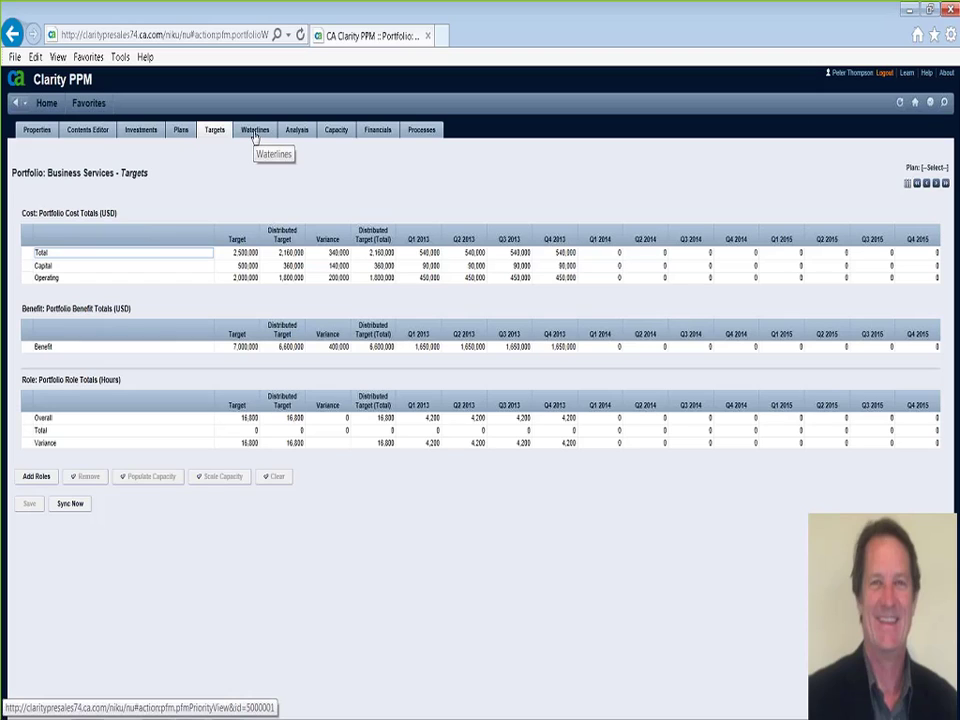
- Show the Business Services Waterlines ranking and check HR Self Service's planned-cost constraint tooltip
{"action": "left_click", "coordinate": [254, 136]}
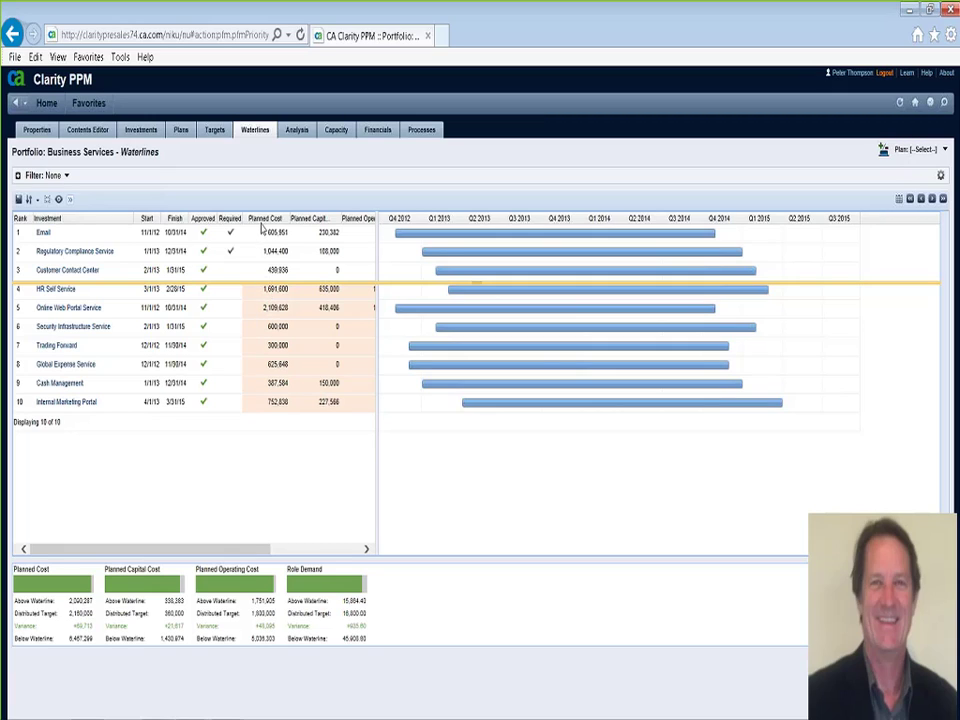
{"action": "mouse_move", "coordinate": [276, 292]}
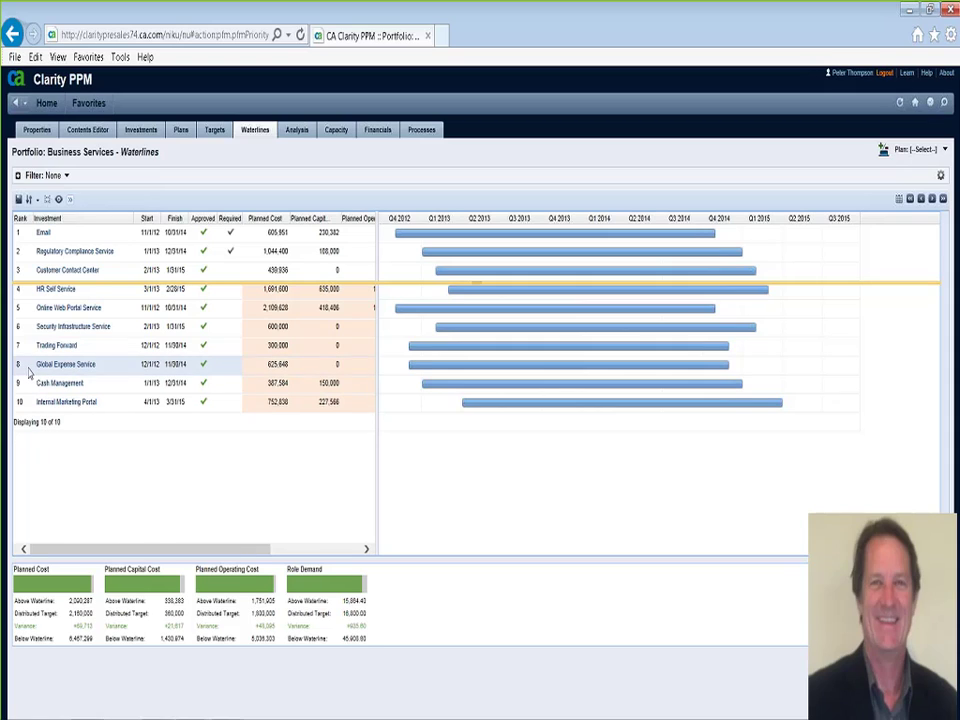
- Drag Global Expense Service to rank 2 and the waterline below HR Self Service (4,427,535 above)
{"action": "left_click_drag", "start_coordinate": [28, 369], "coordinate": [33, 252]}
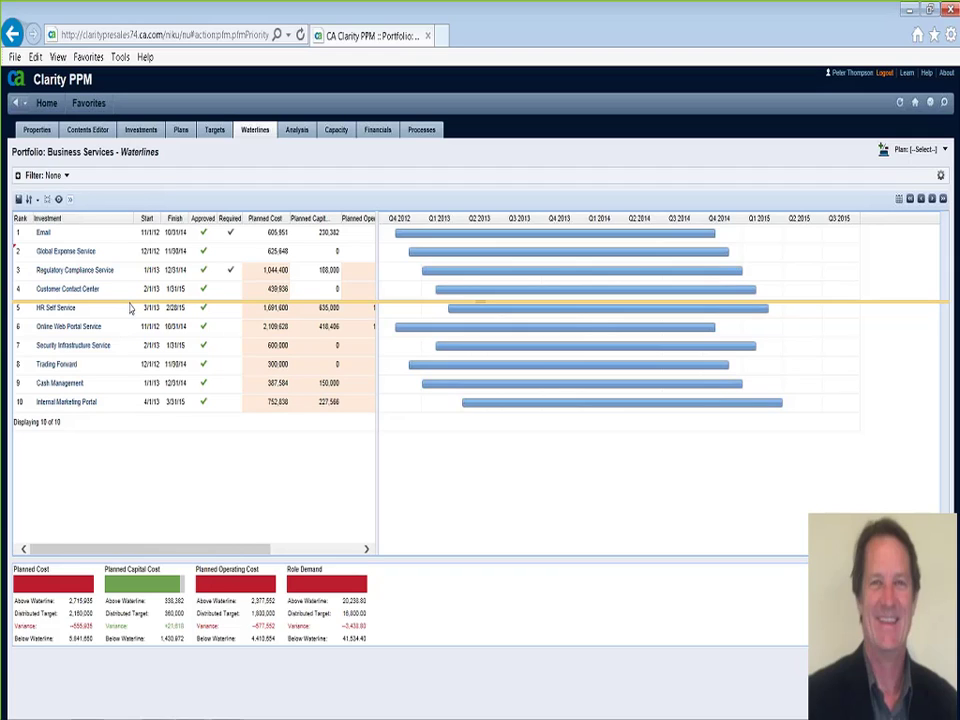
{"action": "left_click_drag", "start_coordinate": [130, 308], "coordinate": [130, 334]}
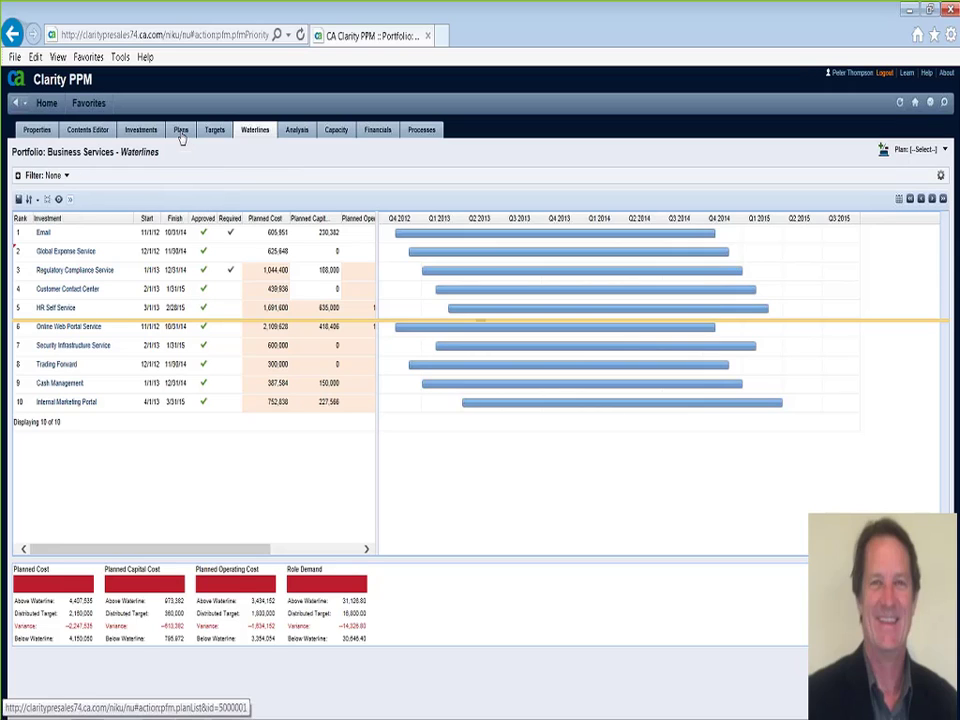
- Create a new Business Services portfolio plan named 'Increase Budget by 10%'
{"action": "left_click", "coordinate": [181, 131]}
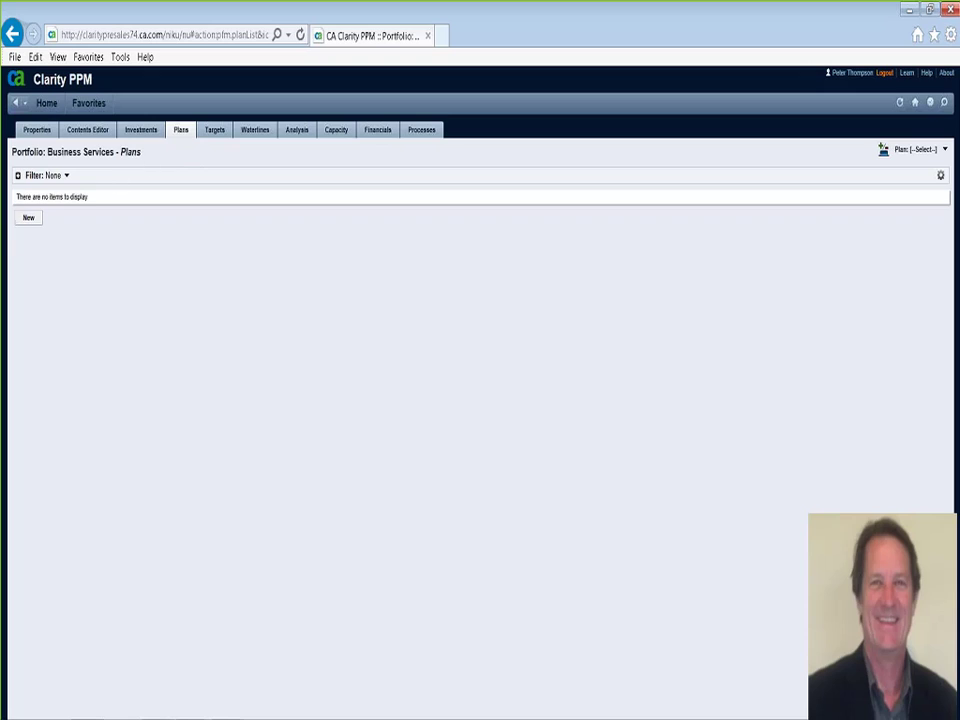
{"action": "left_click", "coordinate": [30, 221]}
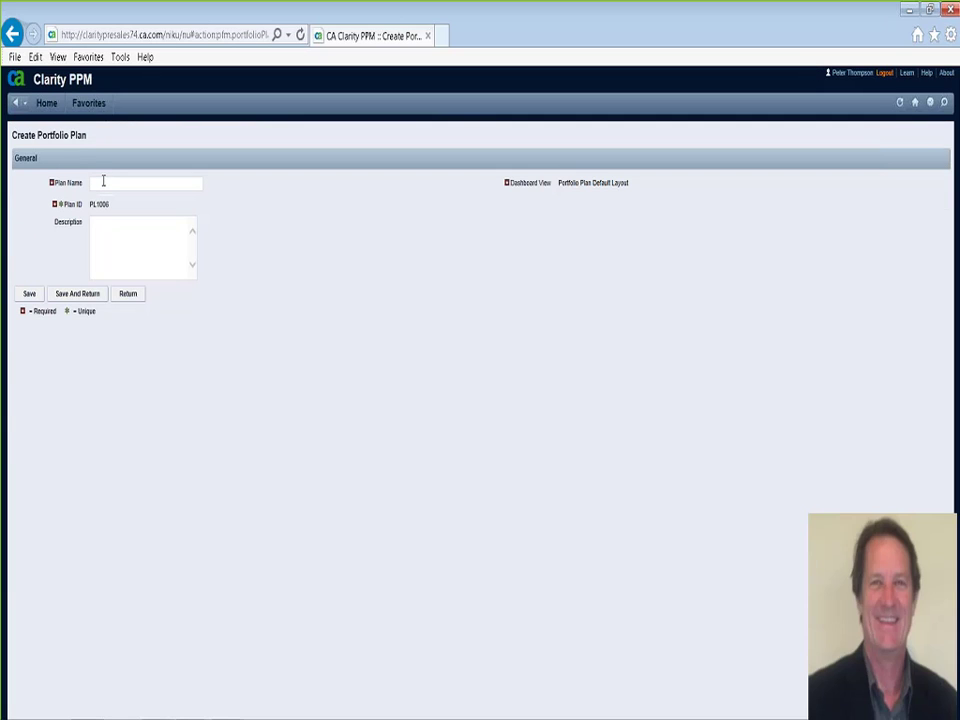
{"action": "type", "text": "Increase Budget by 10%"}
- Save the plan with Plan Capital Cost 550,000.00 and Plan Operating Cost 2,200,000.00
{"action": "left_click", "coordinate": [30, 298]}
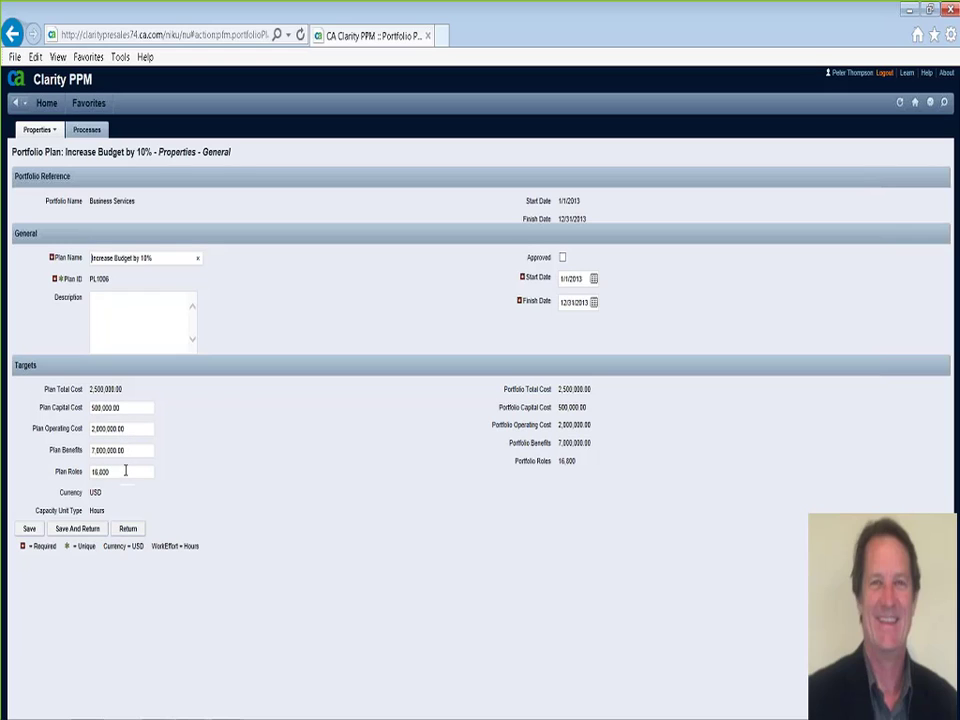
{"action": "double_click", "coordinate": [98, 408]}
{"action": "type", "text": "550"}
{"action": "left_click", "coordinate": [100, 429]}
{"action": "type", "text": "2"}
{"action": "left_click", "coordinate": [35, 531]}
- Show the Business Services Waterlines under the 'Increase Budget by 10%' plan
{"action": "left_click", "coordinate": [128, 529]}
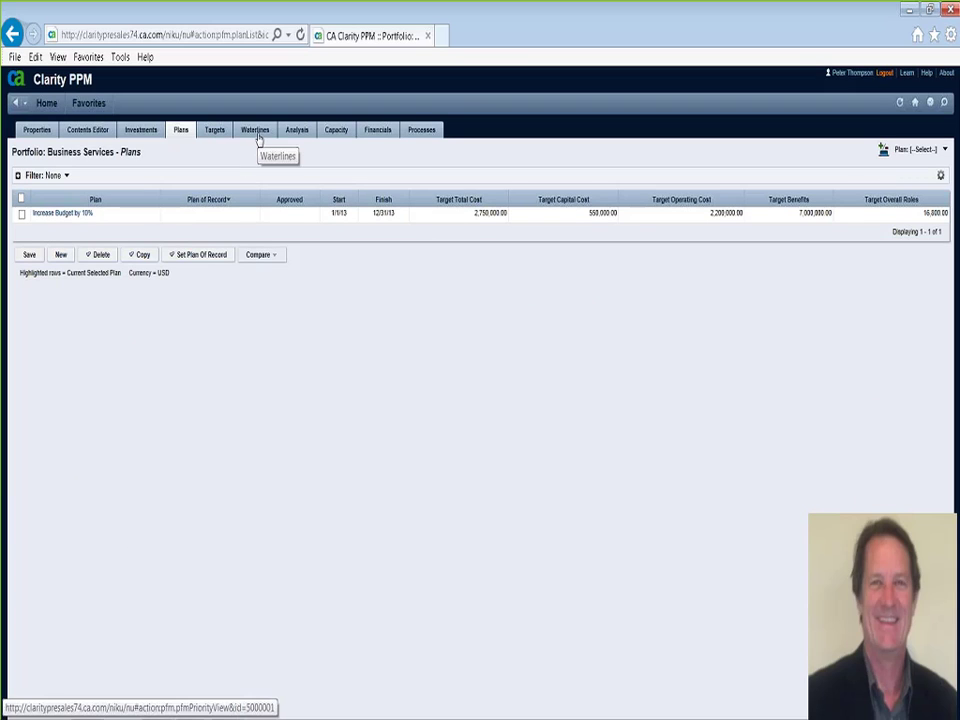
{"action": "left_click", "coordinate": [256, 135]}
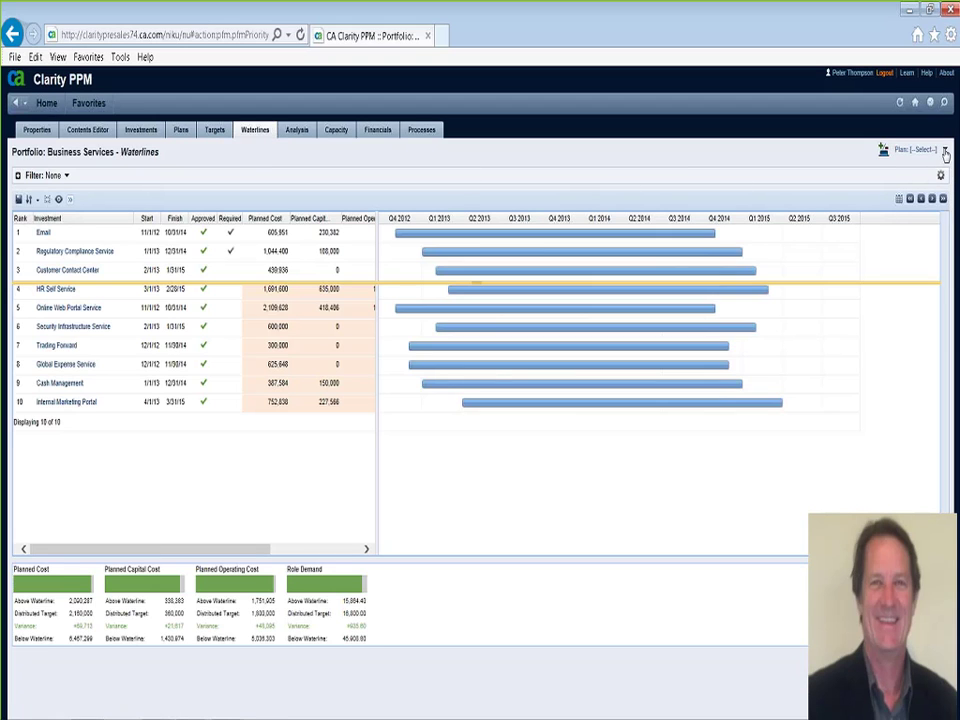
{"action": "left_click", "coordinate": [945, 150]}
{"action": "left_click", "coordinate": [905, 170]}
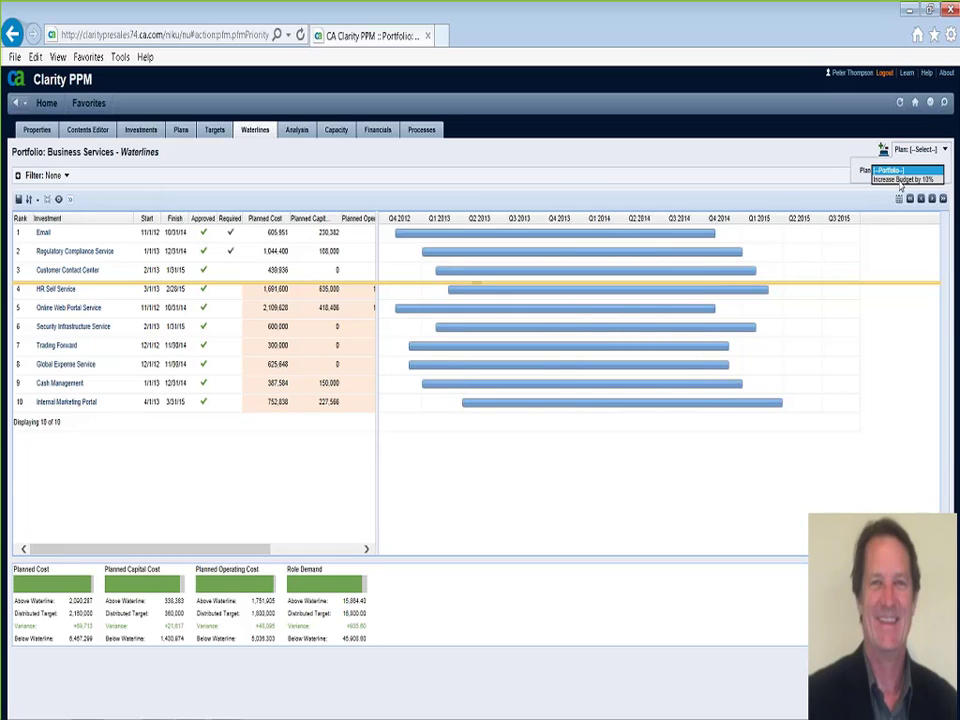
{"action": "left_click", "coordinate": [902, 180]}
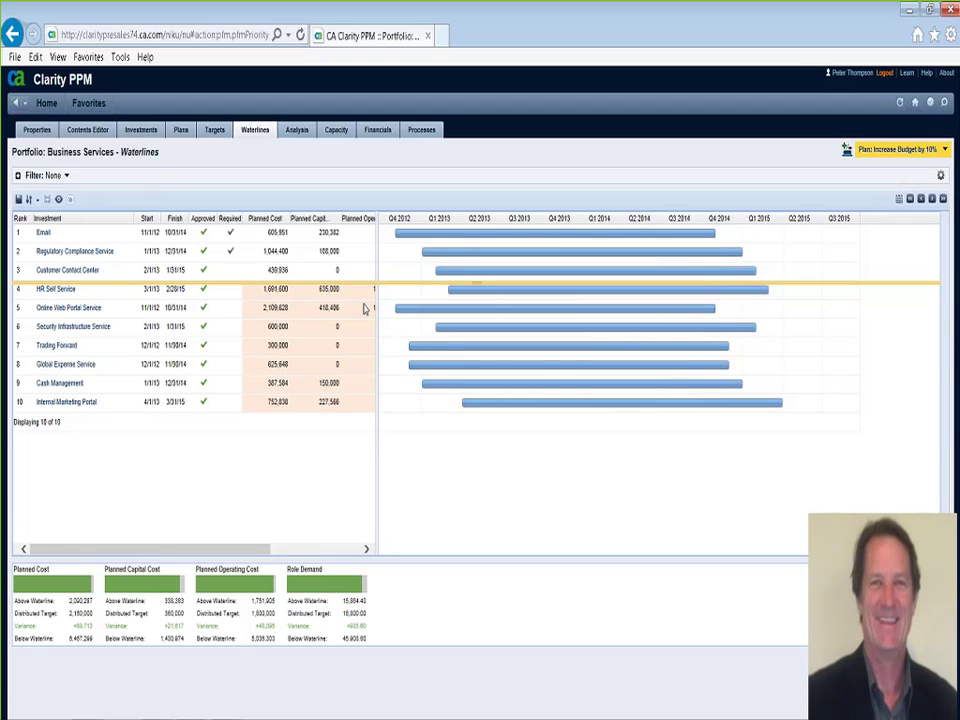
{"action": "mouse_move", "coordinate": [281, 337]}
- Set HR Self Service's Approved value to No
{"action": "left_click", "coordinate": [205, 290]}
{"action": "left_click", "coordinate": [212, 290]}
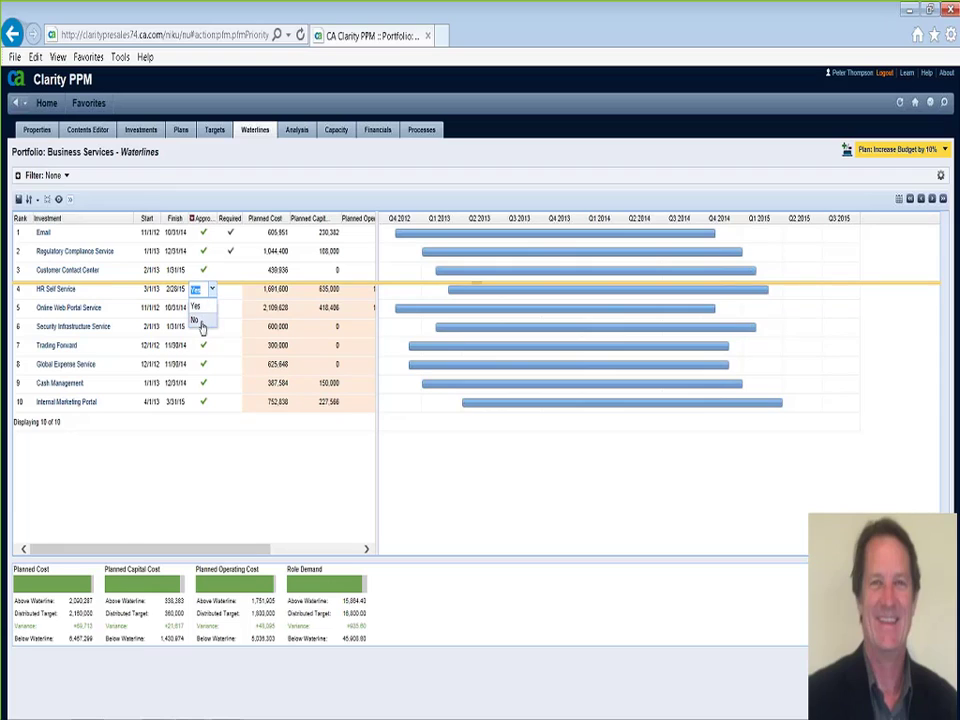
{"action": "left_click", "coordinate": [196, 319]}
{"action": "left_click", "coordinate": [226, 308]}
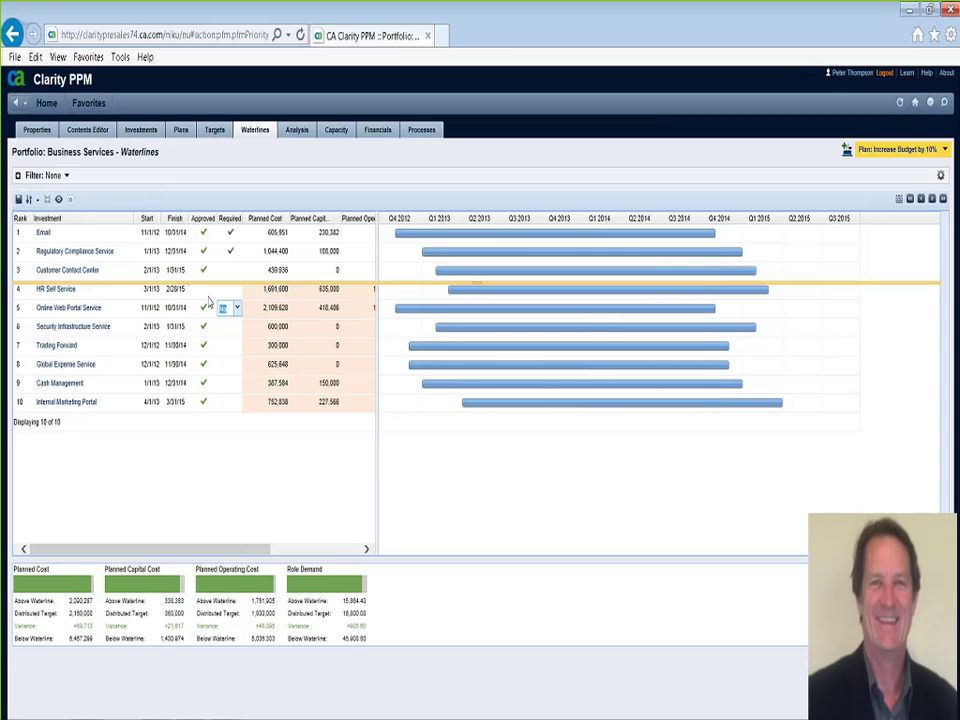
- Change Customer Contact Center's start date to 10/1/13 and save the plan changes
{"action": "left_click", "coordinate": [149, 272]}
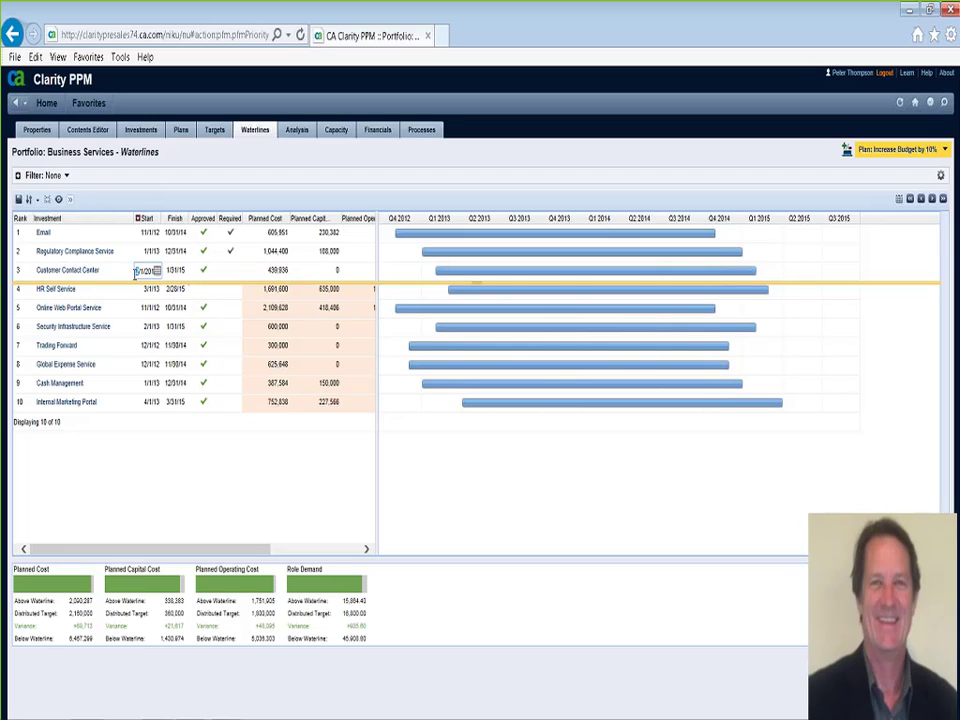
{"action": "type", "text": "0"}
{"action": "left_click", "coordinate": [149, 422]}
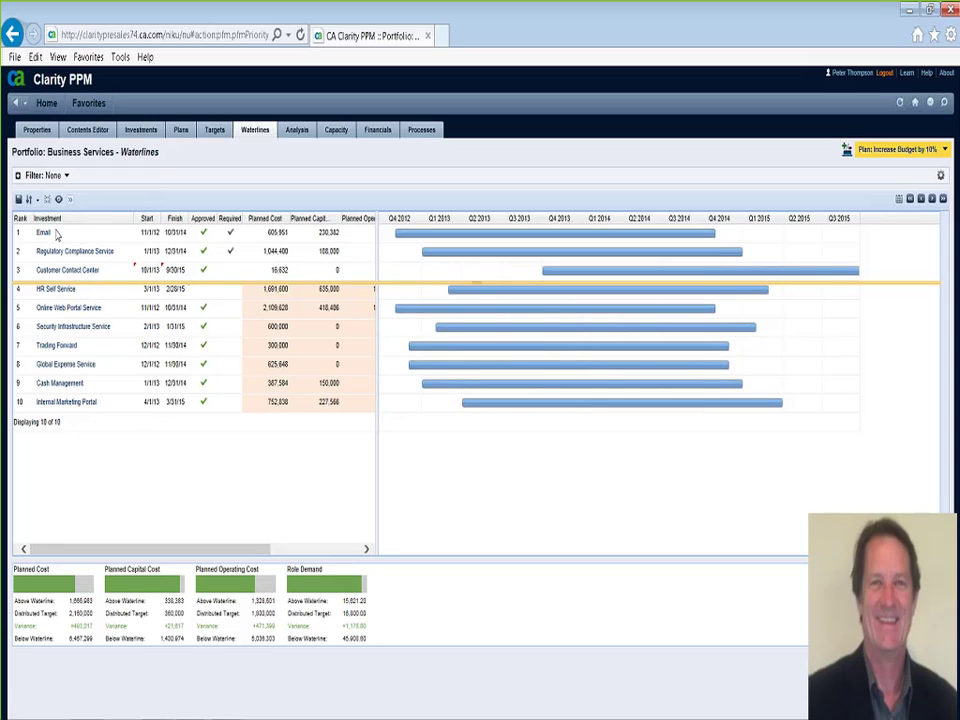
{"action": "left_click", "coordinate": [18, 199]}
- Show the Business Services Capacity view, with 1,210.00 role capacity remaining and monthly shortfalls
{"action": "left_click", "coordinate": [337, 140]}
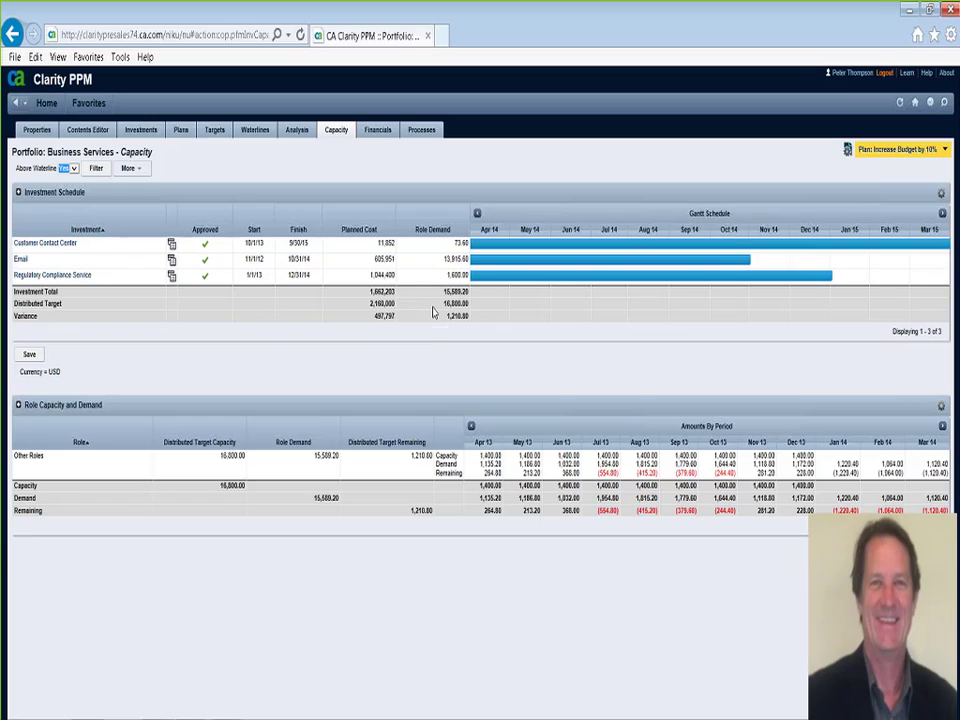
{"action": "mouse_move", "coordinate": [433, 312]}
- Show Business Services Financials: three investments, 1,662,203 planned cost and 2,845,740 planned benefit
{"action": "left_click", "coordinate": [378, 134]}
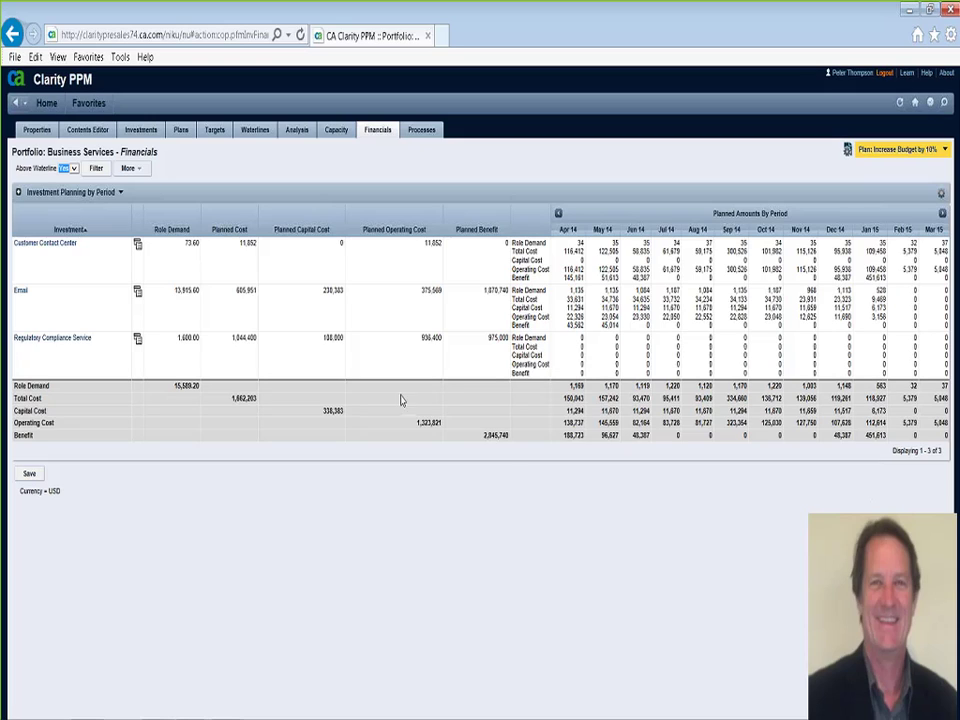
{"action": "mouse_move", "coordinate": [47, 106]}
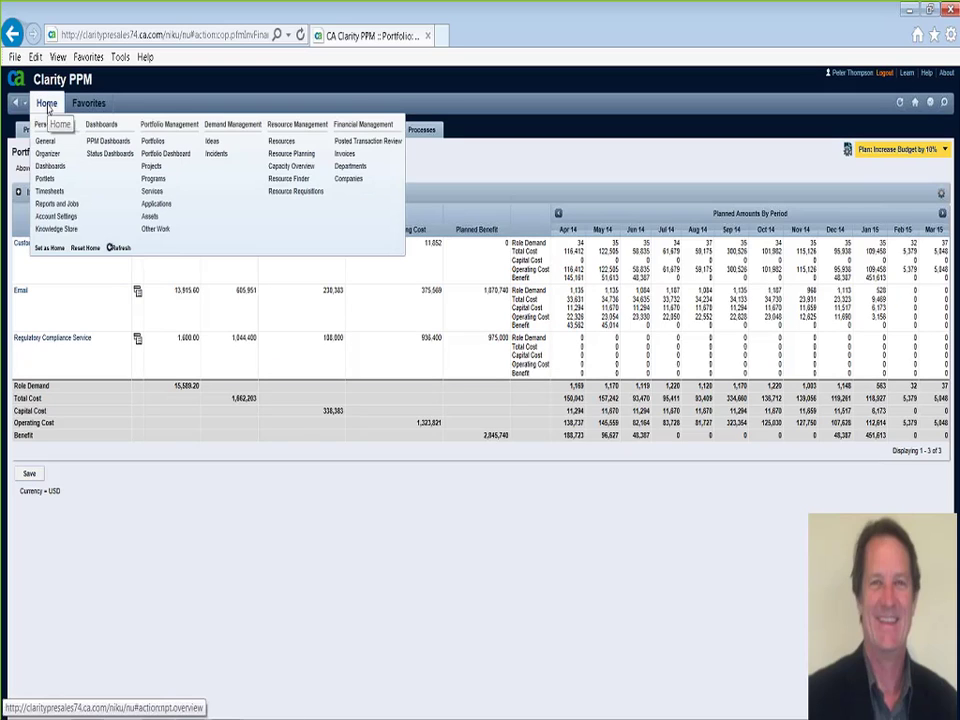
{"action": "mouse_move", "coordinate": [95, 104]}
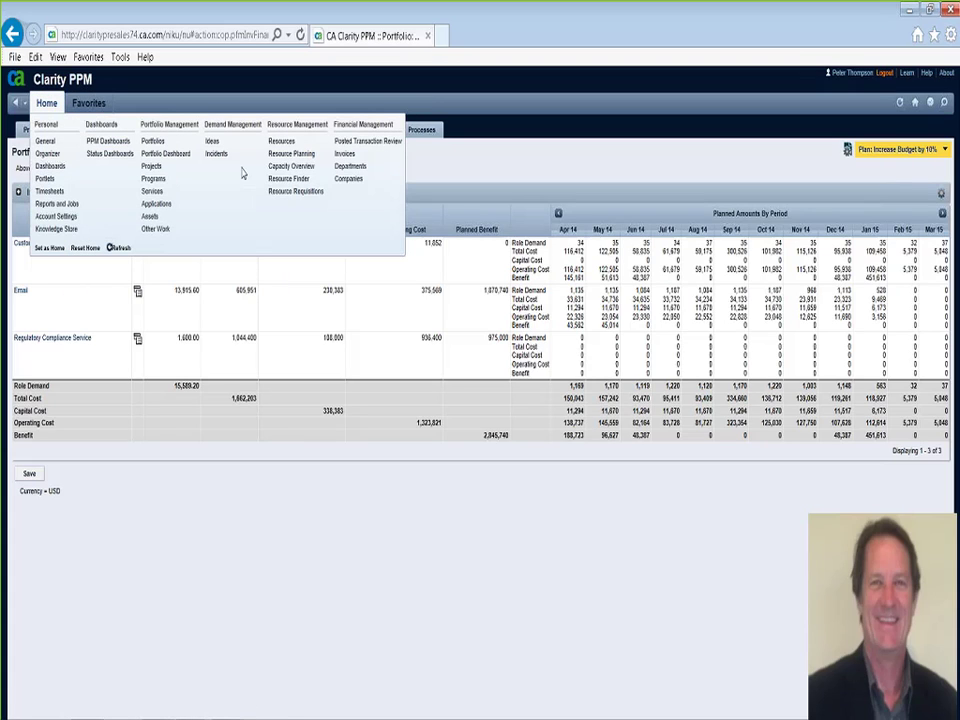
{"action": "left_click", "coordinate": [158, 155]}
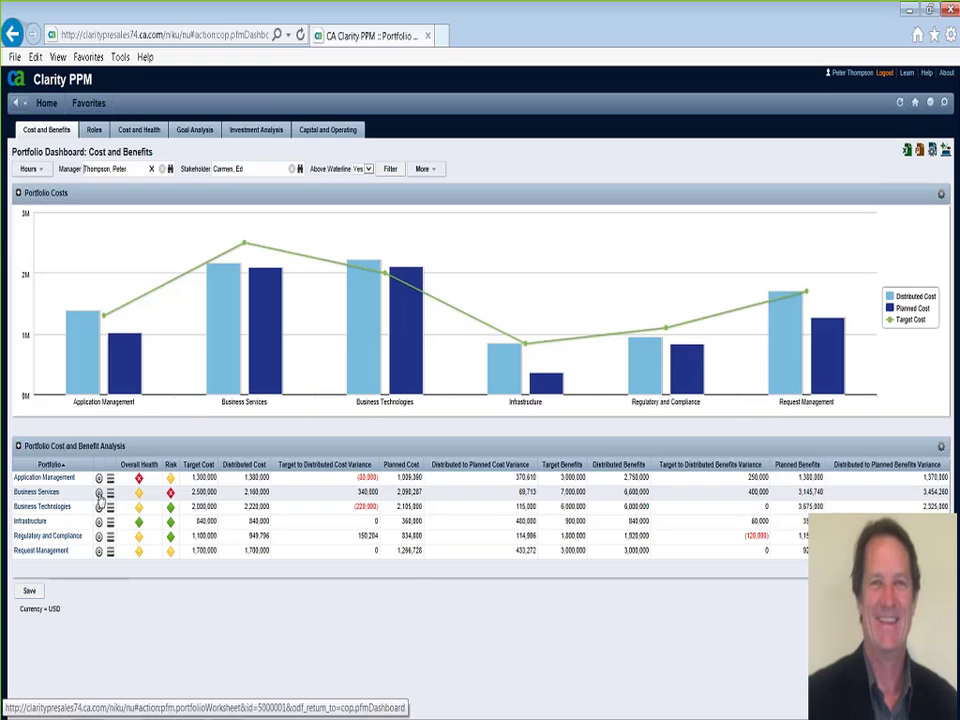
{"action": "mouse_move", "coordinate": [142, 487]}
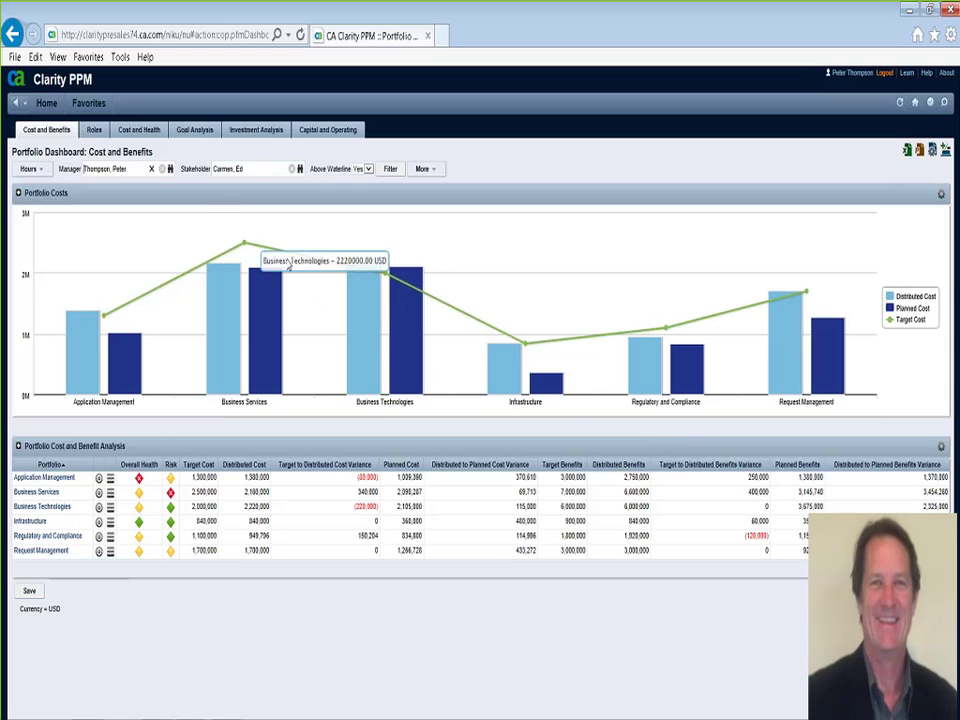
- Show the Roles dashboard with distributed roles, role demand and target roles for six portfolios
{"action": "left_click", "coordinate": [92, 133]}
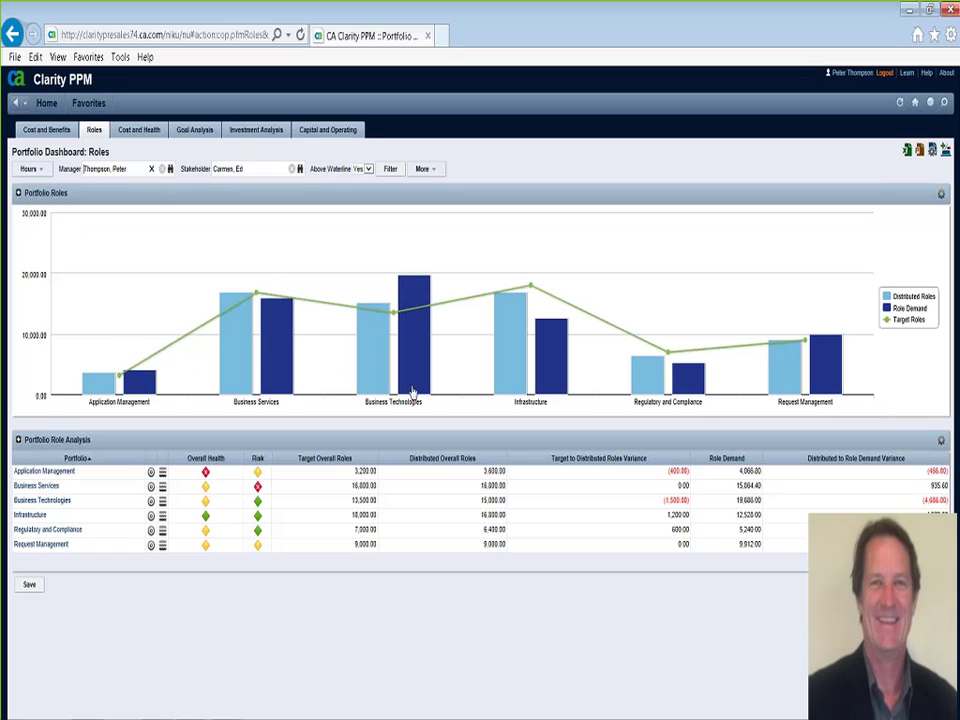
{"action": "mouse_move", "coordinate": [419, 293]}
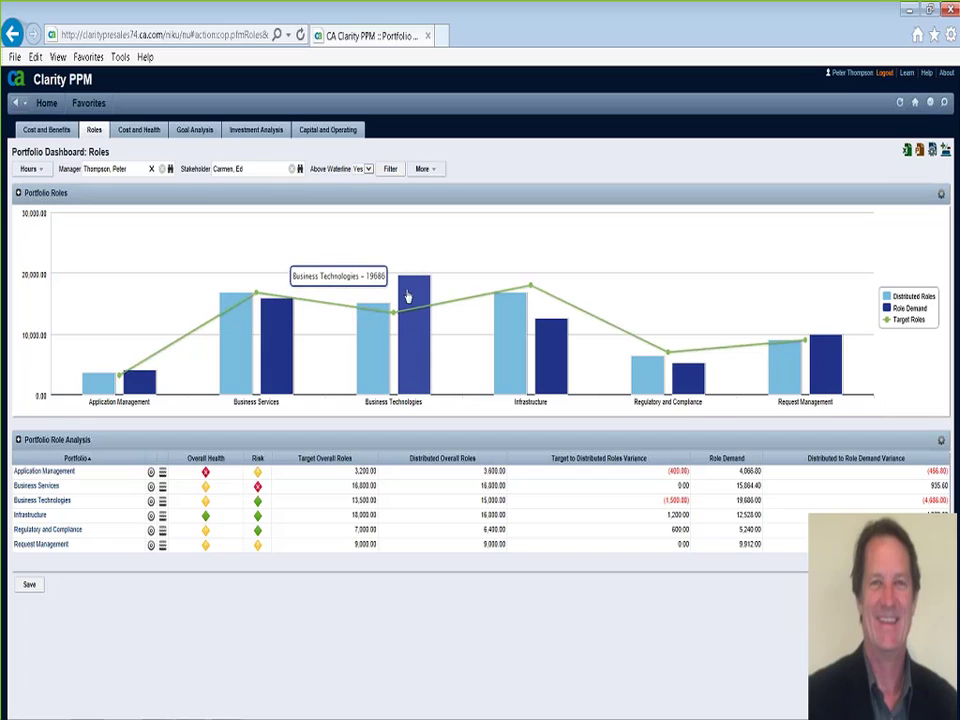
{"action": "mouse_move", "coordinate": [381, 330]}
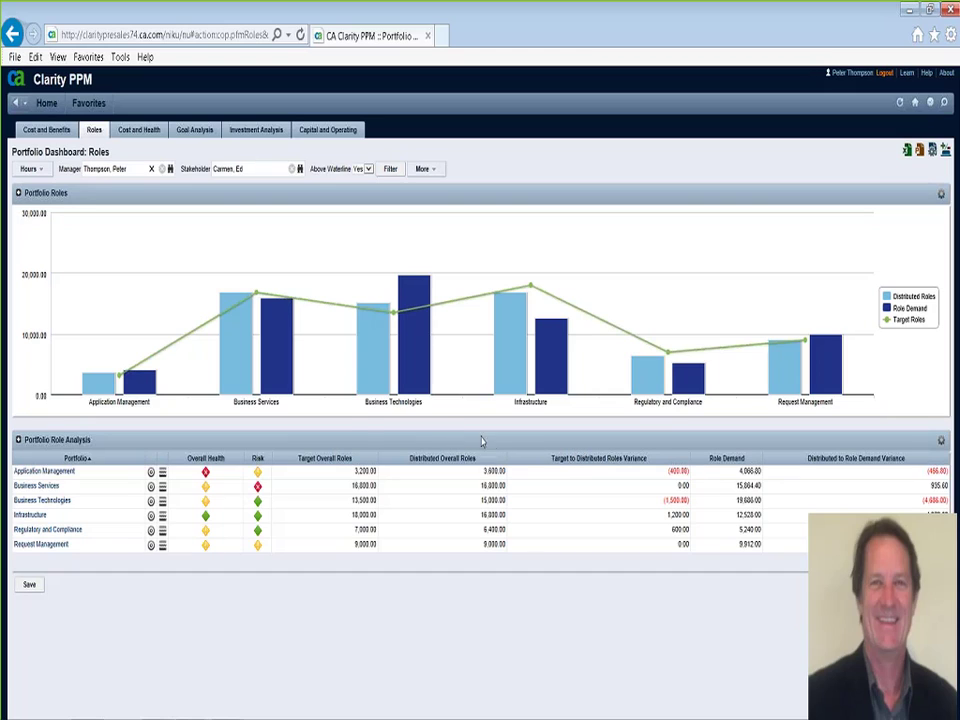
- Show Goal Analysis and read each goal's investment count, planned cost, role demand and planned NPV
{"action": "left_click", "coordinate": [197, 138]}
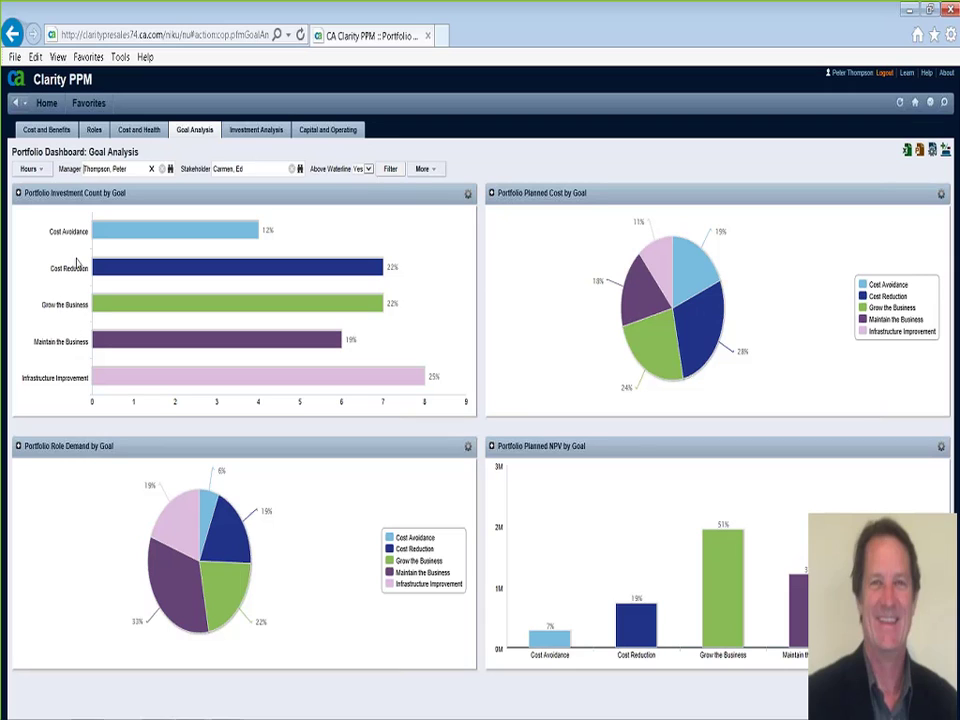
{"action": "mouse_move", "coordinate": [214, 269]}
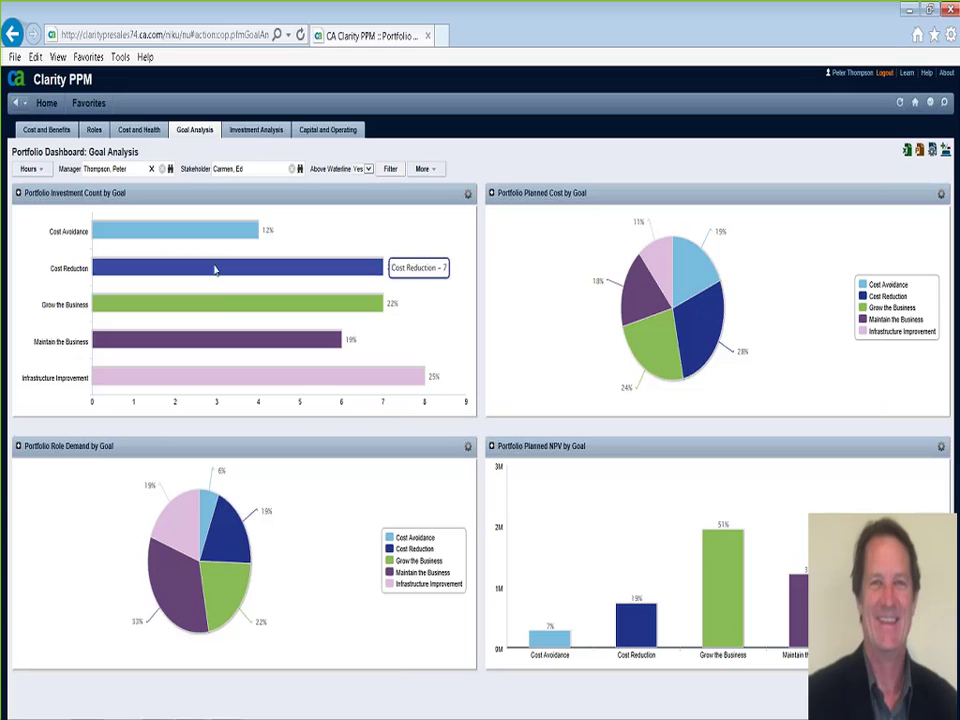
{"action": "mouse_move", "coordinate": [253, 383]}
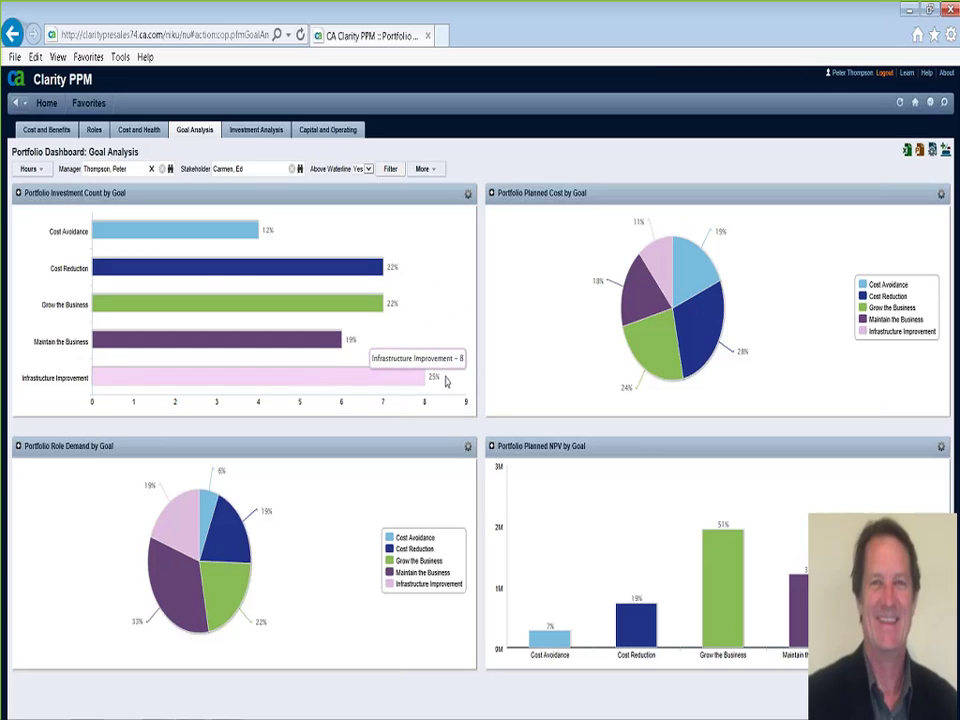
{"action": "mouse_move", "coordinate": [712, 322]}
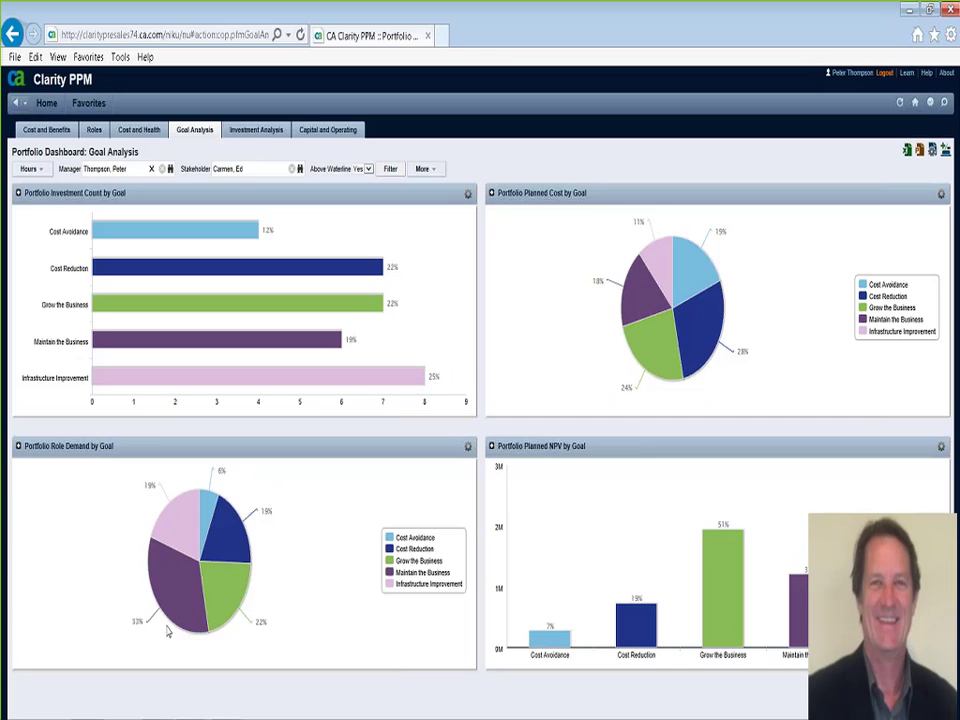
{"action": "mouse_move", "coordinate": [252, 562]}
{"action": "mouse_move", "coordinate": [800, 590]}
- Show the Capital and Operating dashboard with planned total, capital and operating costs per portfolio
{"action": "left_click", "coordinate": [323, 134]}
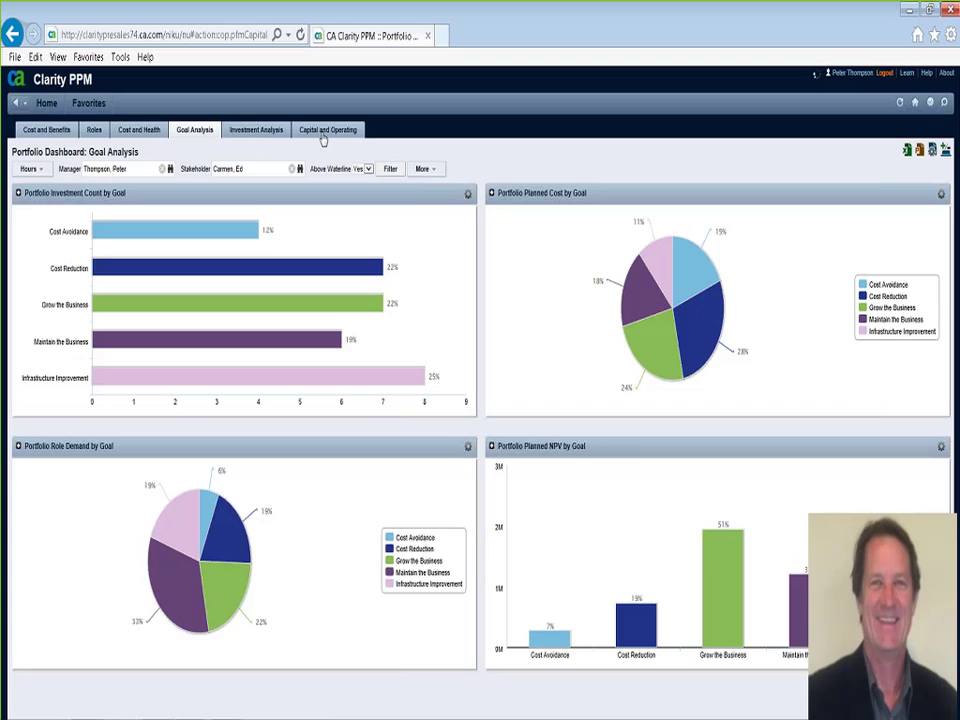